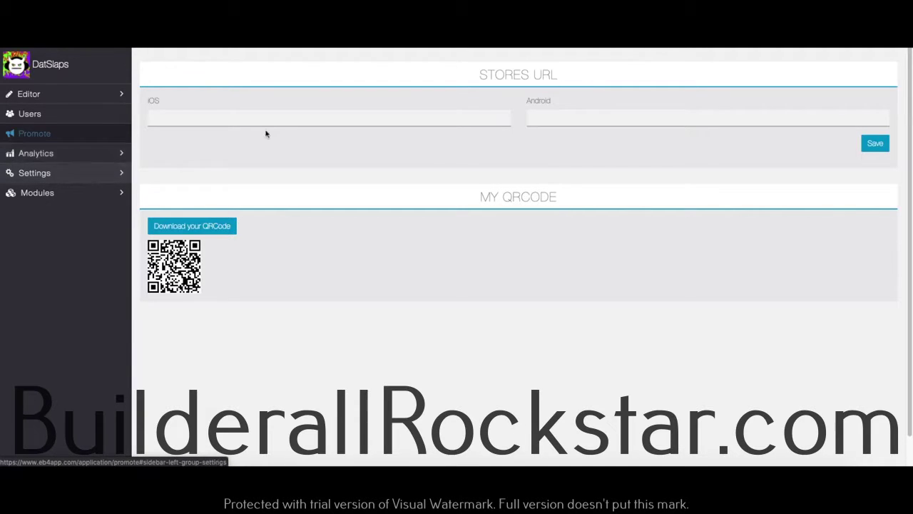
Examine the iOS and Android store URL fields on the Promote page
click(421, 116)
click(606, 118)
click(440, 120)
click(560, 119)
click(403, 114)
click(536, 117)
click(359, 120)
click(540, 117)
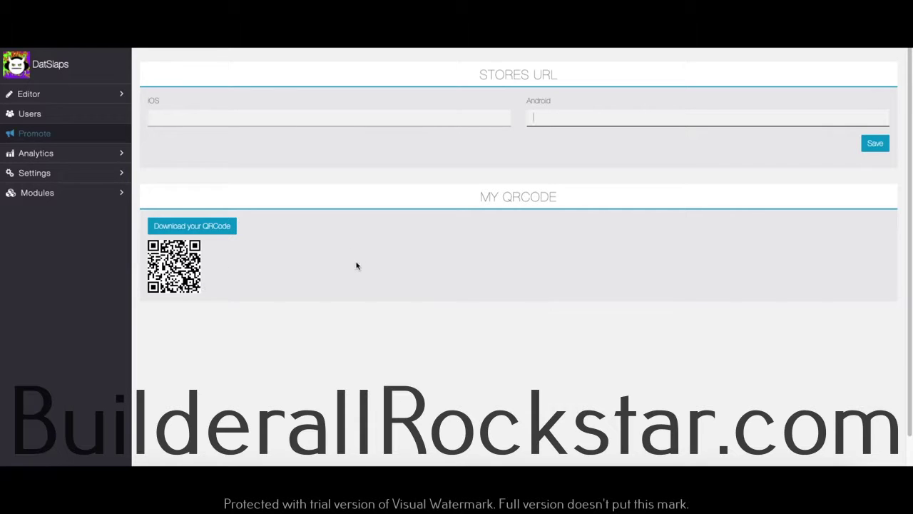
Open the App analytics page and review its visits, installs, user localization, time spent and visits by feature charts
click(111, 155)
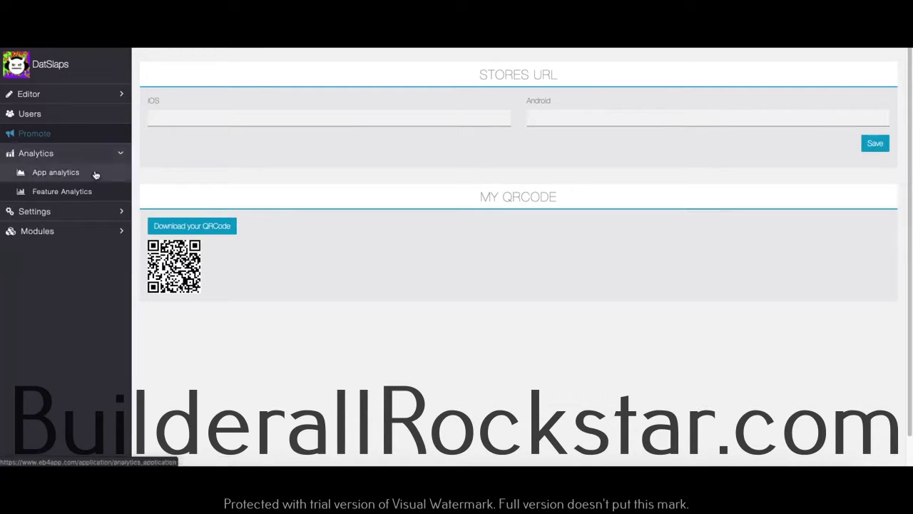
click(86, 175)
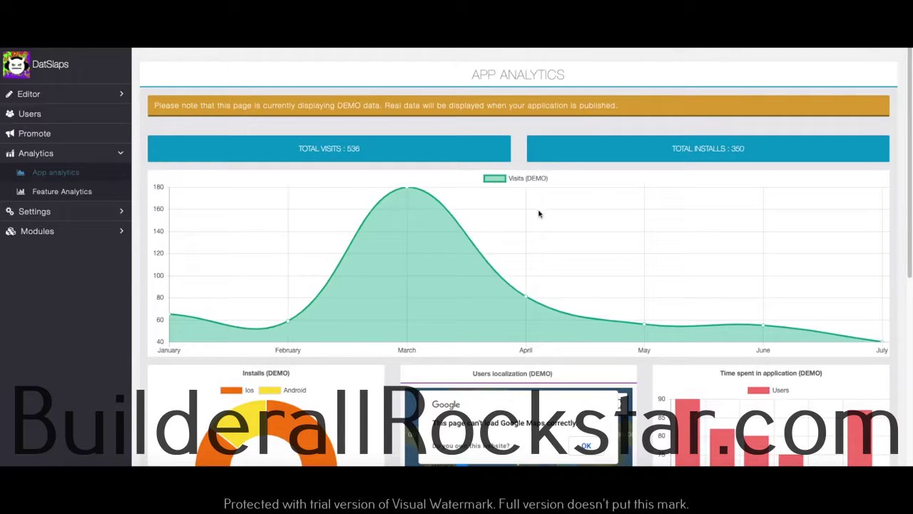
scroll(449, 194, down, 1)
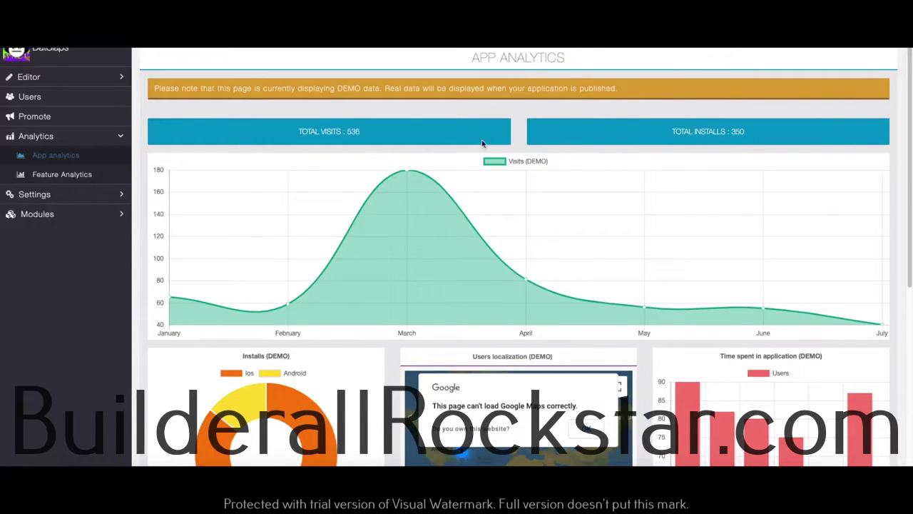
scroll(578, 216, down, 3)
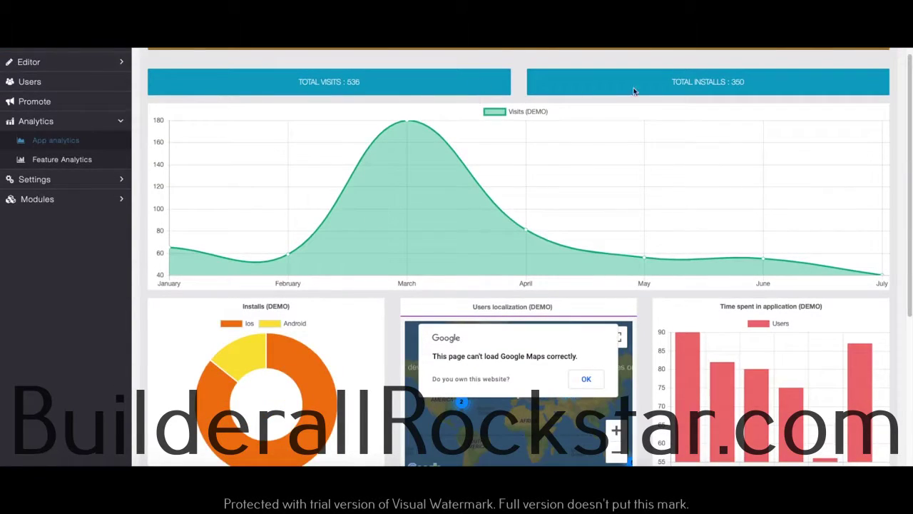
scroll(503, 187, down, 12)
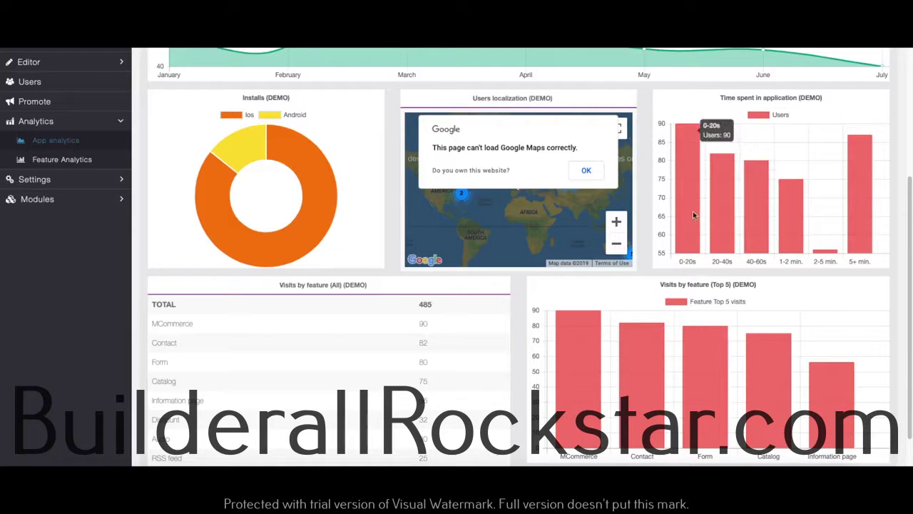
scroll(739, 233, down, 1)
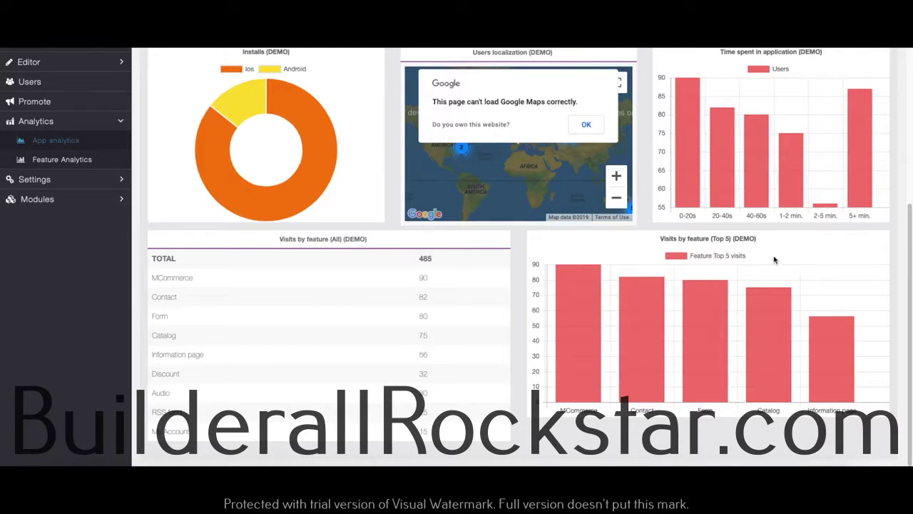
mouse_move(586, 314)
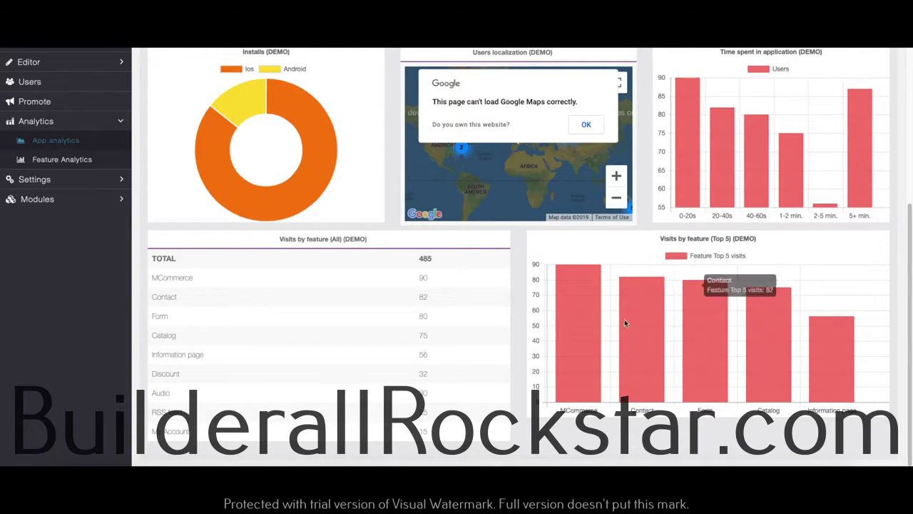
scroll(642, 321, up, 3)
Open the Feature Analytics page and review its Commerce, Discount, Loyalty Card and Scratchcard sections
click(16, 147)
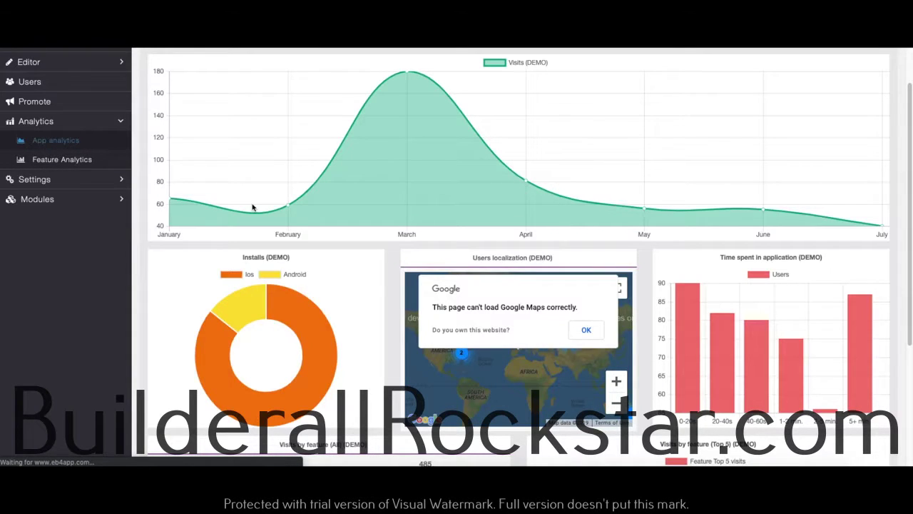
scroll(256, 207, up, 2)
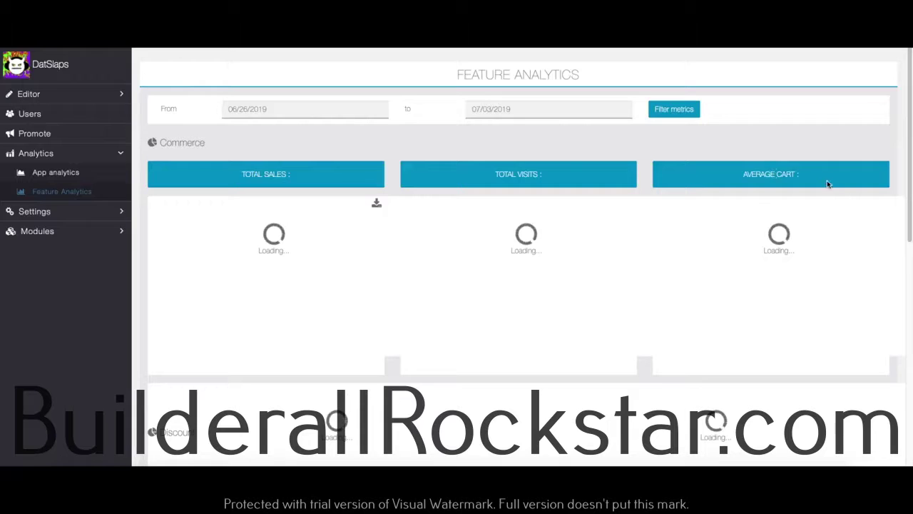
scroll(480, 180, down, 1)
scroll(434, 171, down, 5)
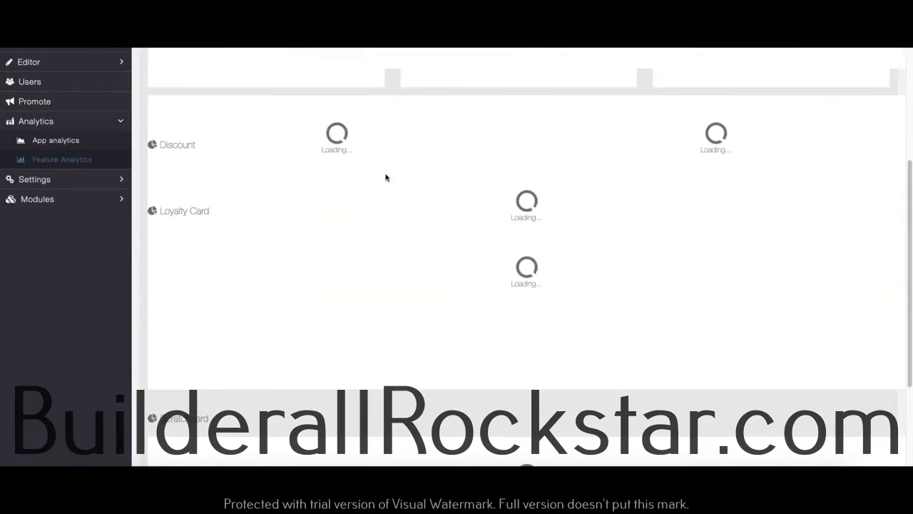
scroll(257, 144, up, 5)
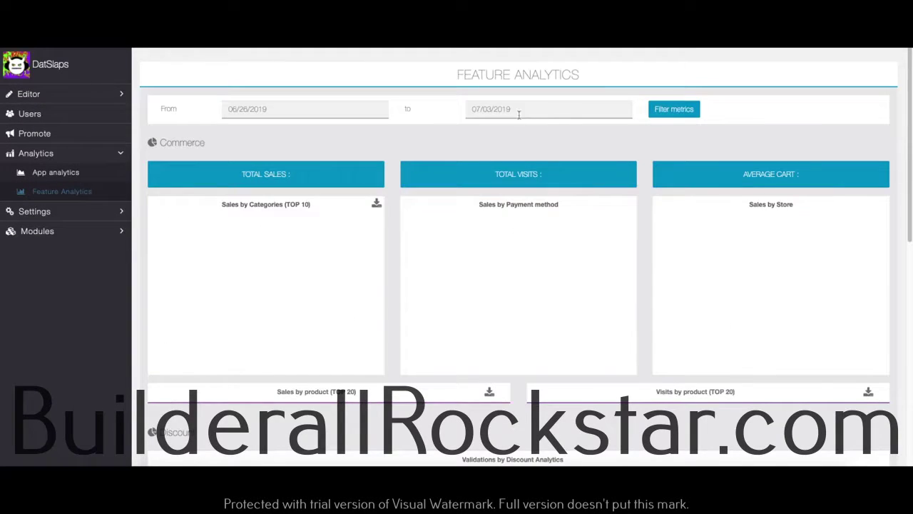
scroll(385, 261, down, 3)
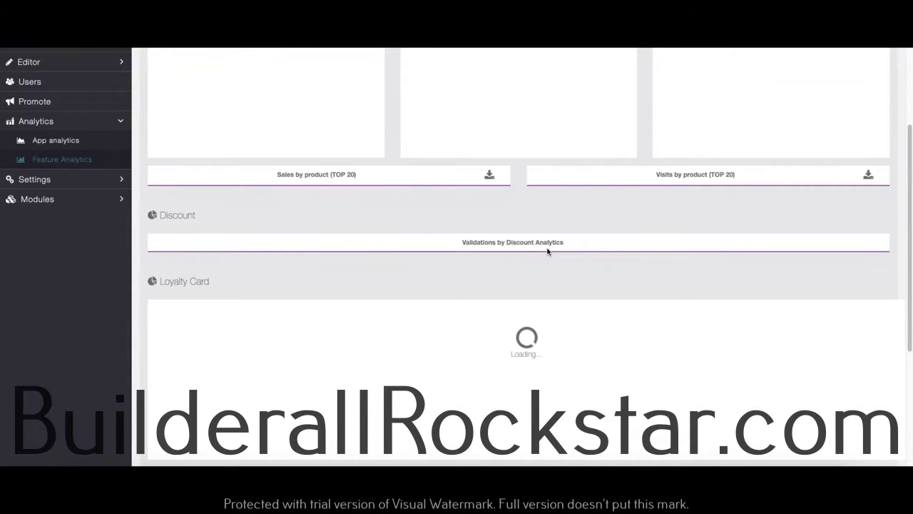
scroll(326, 220, down, 1)
scroll(200, 221, down, 1)
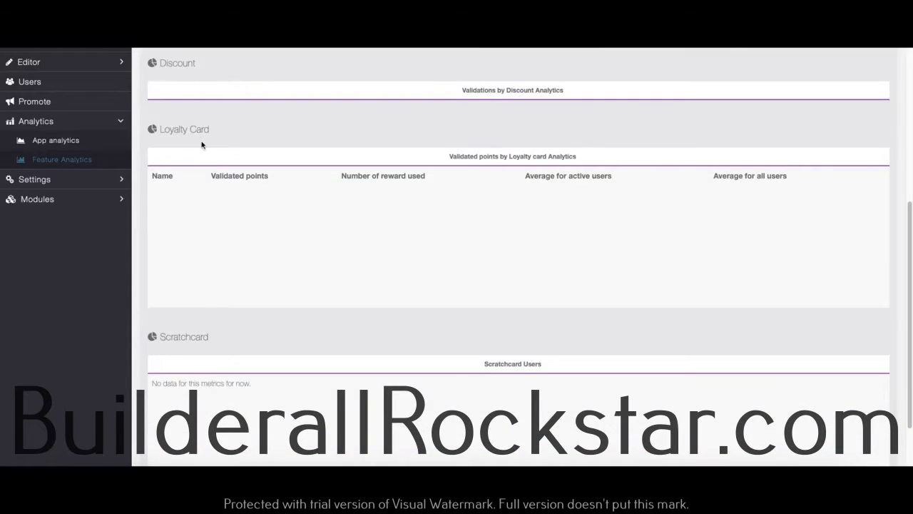
scroll(216, 183, down, 1)
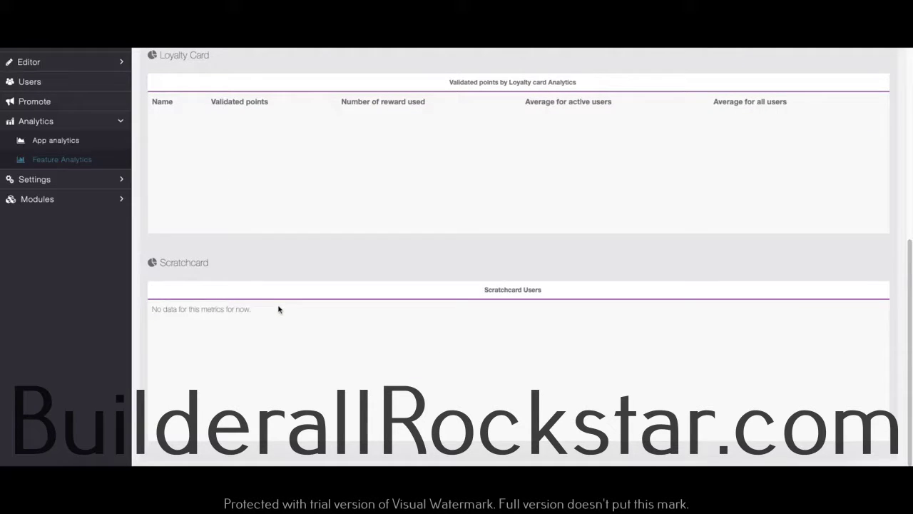
scroll(503, 337, up, 6)
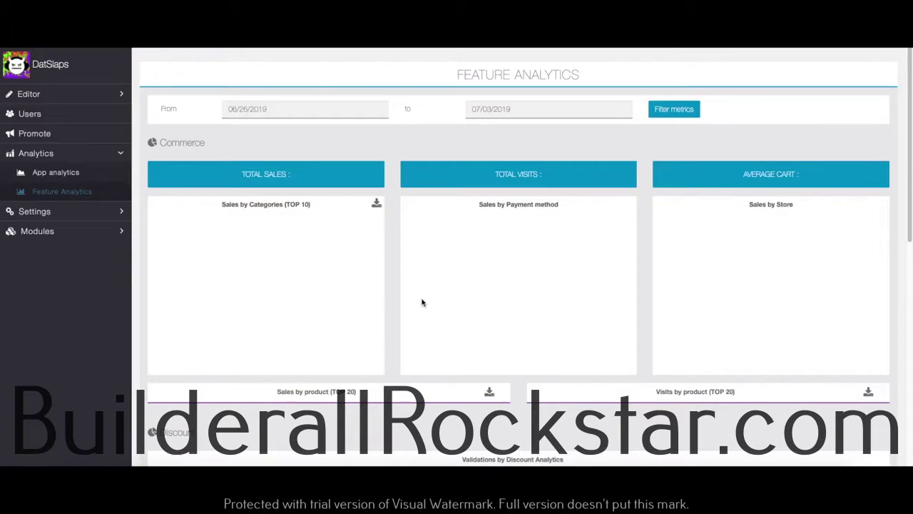
scroll(338, 255, down, 6)
scroll(412, 232, up, 6)
Open the Terms & Conditions settings and look over the Privacy Policy and Discount text editors
click(118, 208)
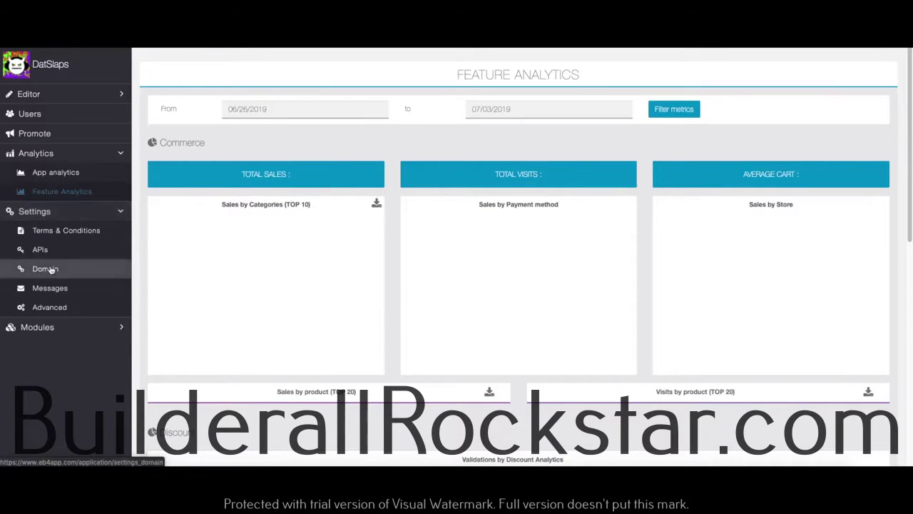
click(81, 232)
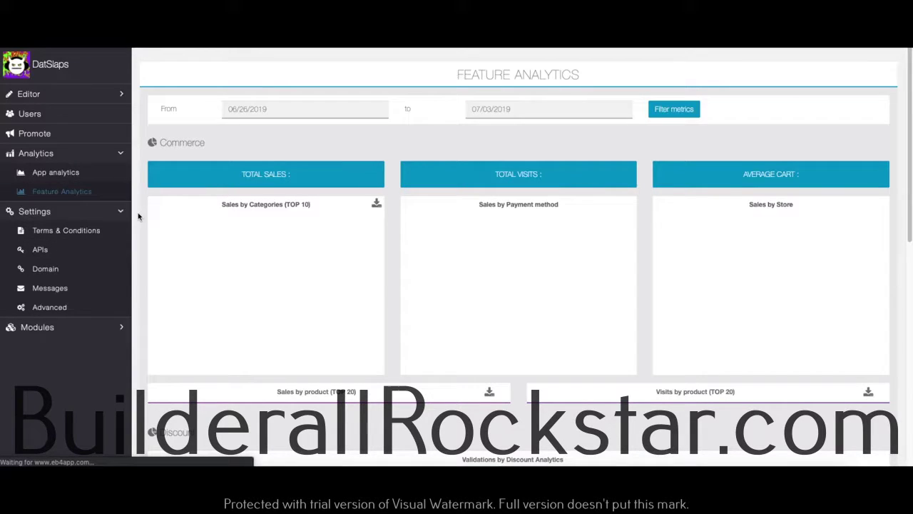
click(102, 232)
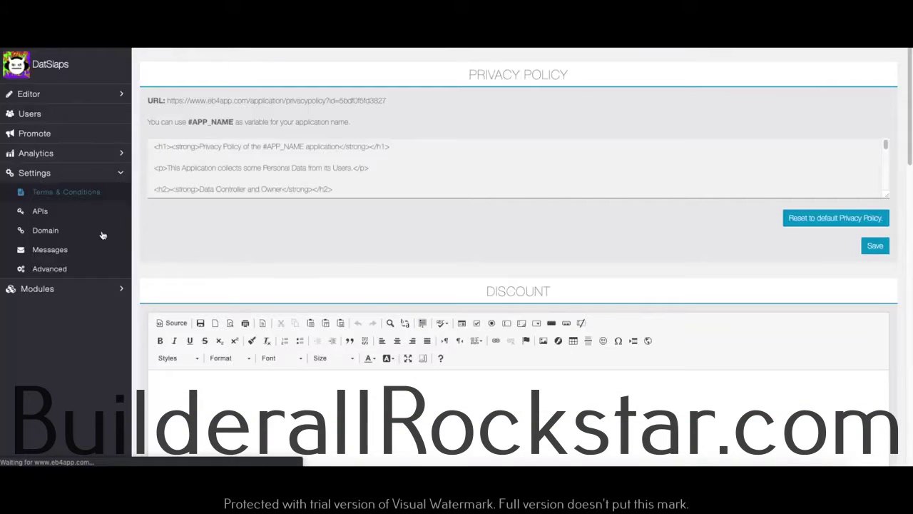
scroll(407, 214, down, 20)
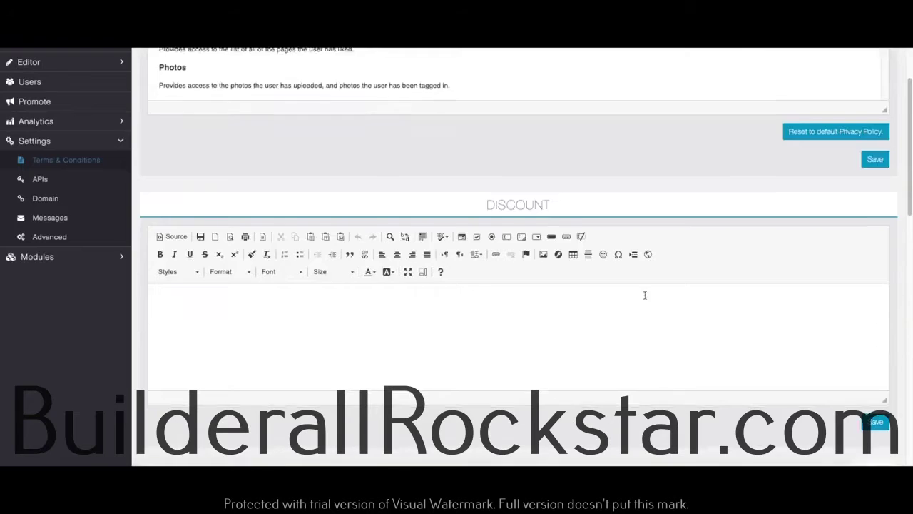
scroll(397, 192, down, 10)
scroll(521, 211, up, 10)
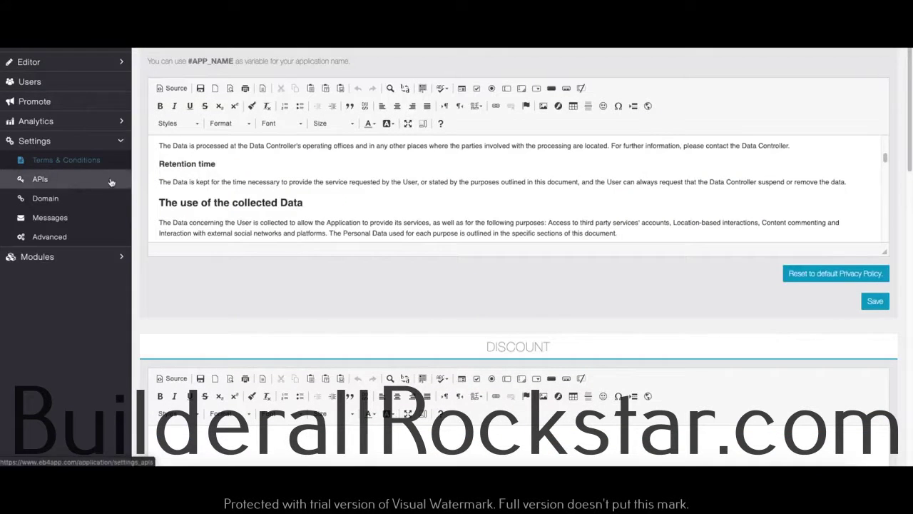
Open the APIs settings and review the Facebook, Twitter, Instagram, Flickr, Google Maps and OpenWeatherMap key fields
click(111, 182)
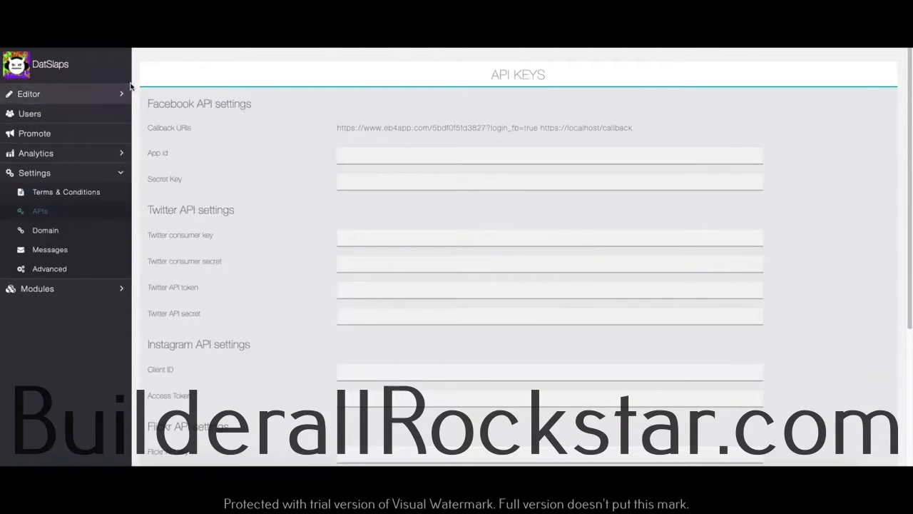
scroll(225, 214, down, 3)
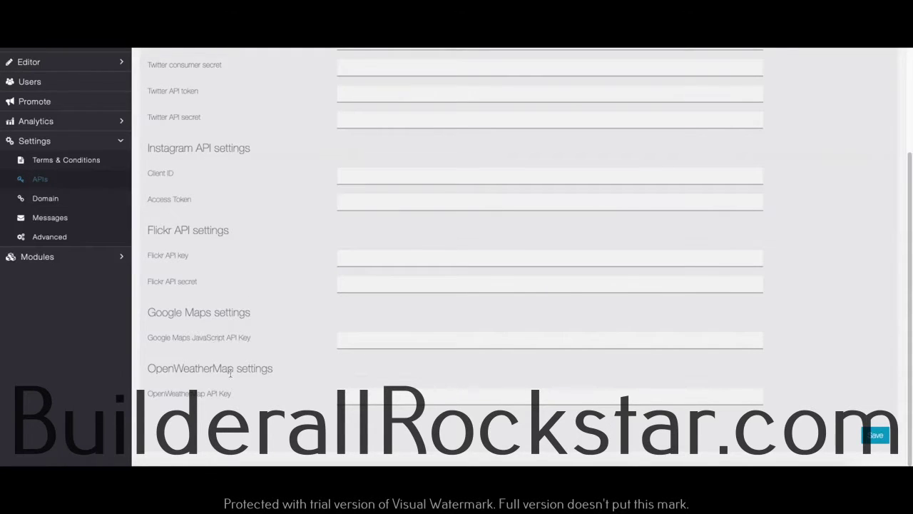
scroll(278, 251, up, 3)
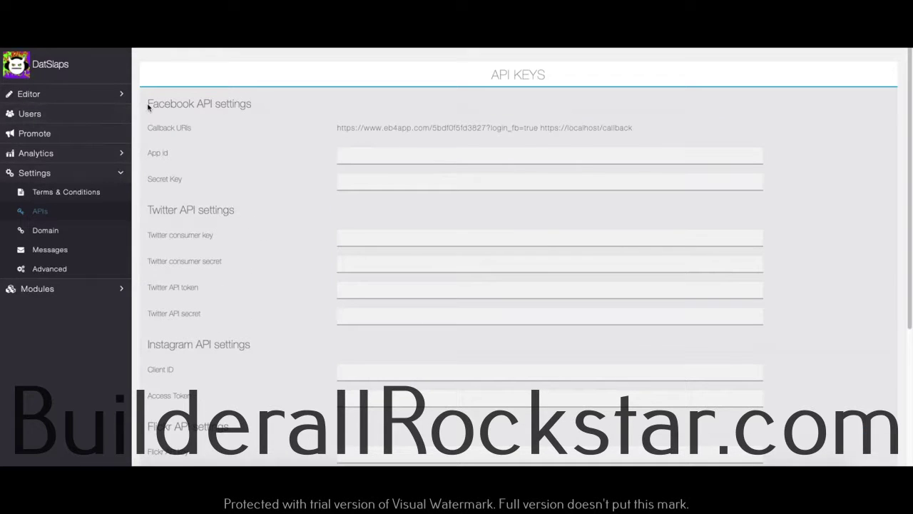
scroll(218, 252, down, 3)
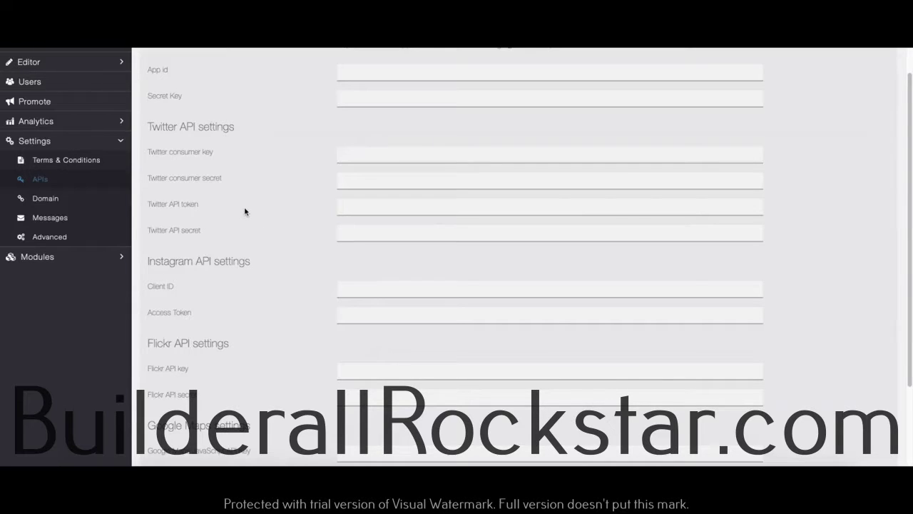
scroll(245, 212, up, 2)
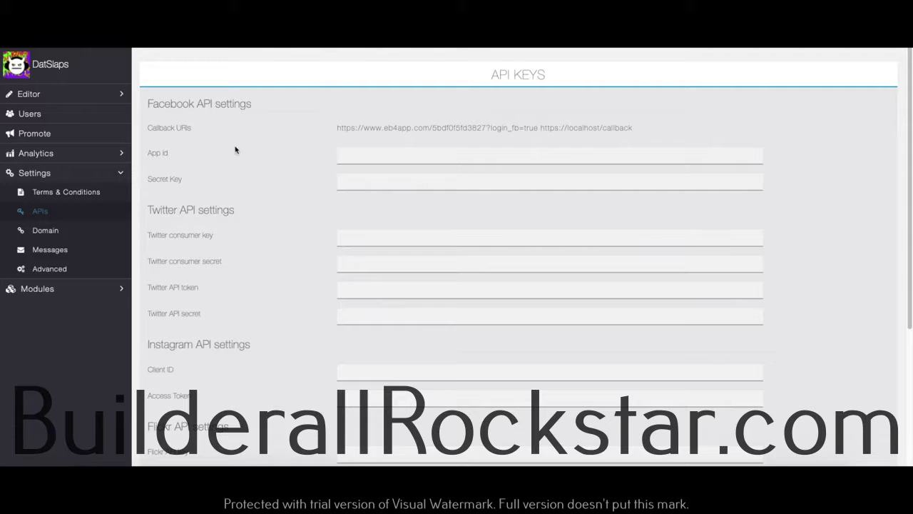
scroll(229, 171, down, 3)
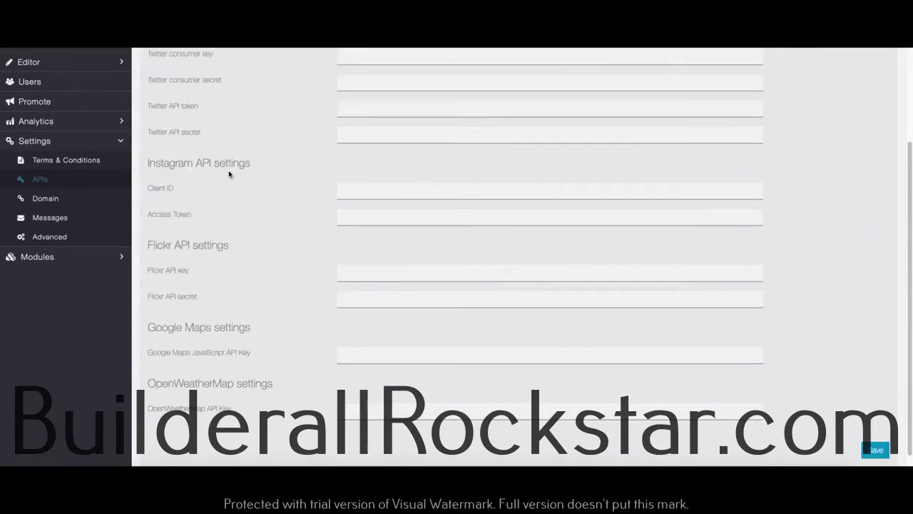
scroll(229, 182, down, 1)
scroll(212, 214, up, 2)
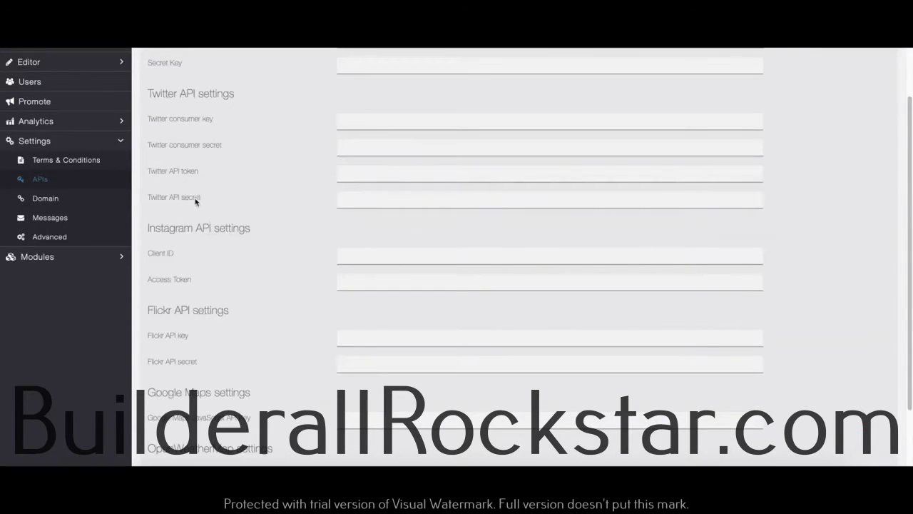
View the mobile website's Domain settings and the Messages page
click(70, 201)
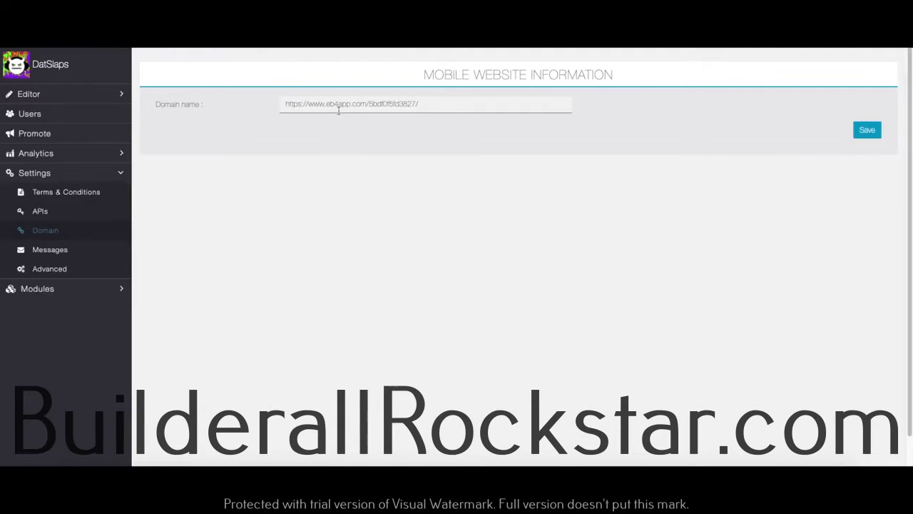
click(53, 250)
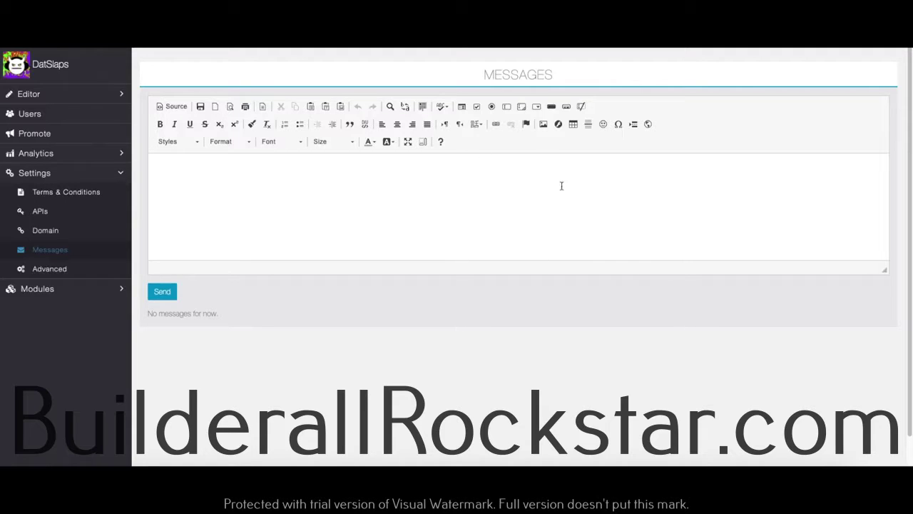
Open the Advanced settings and review the application options and the iOS permission descriptions
click(110, 270)
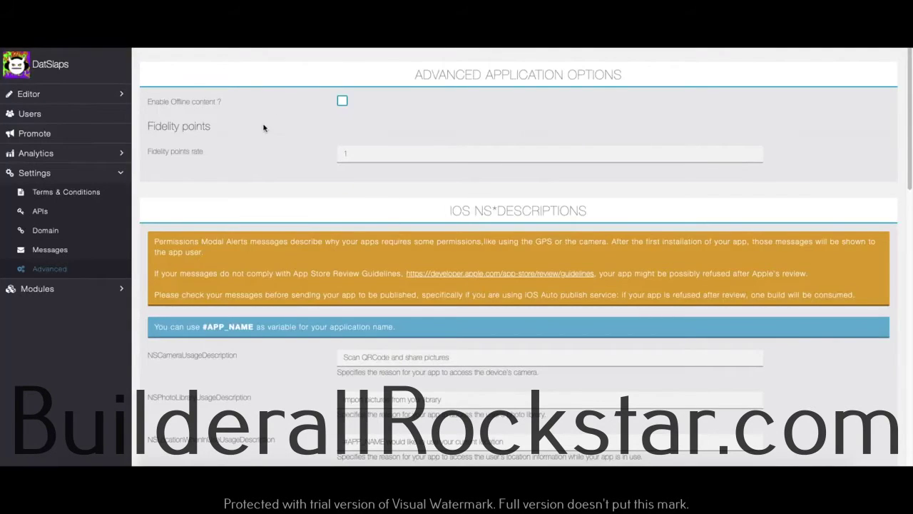
scroll(350, 143, down, 1)
scroll(371, 136, up, 1)
scroll(386, 143, down, 5)
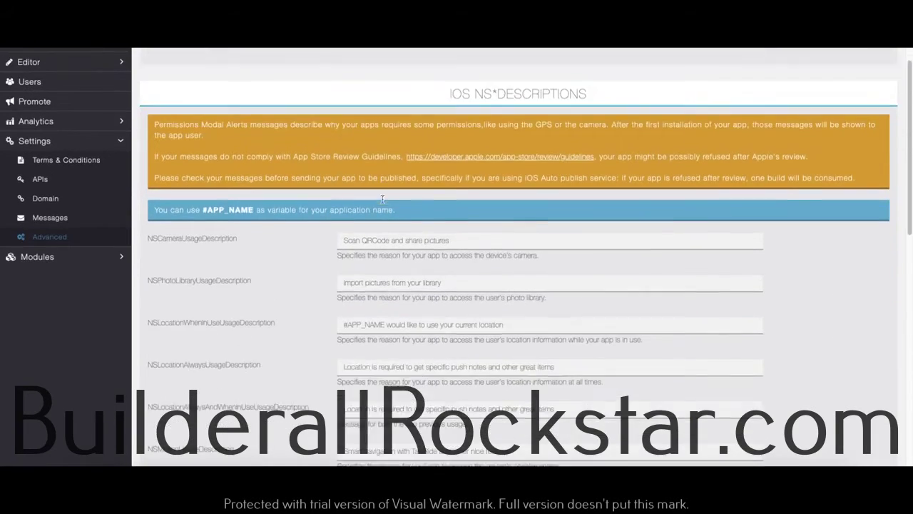
scroll(250, 121, up, 2)
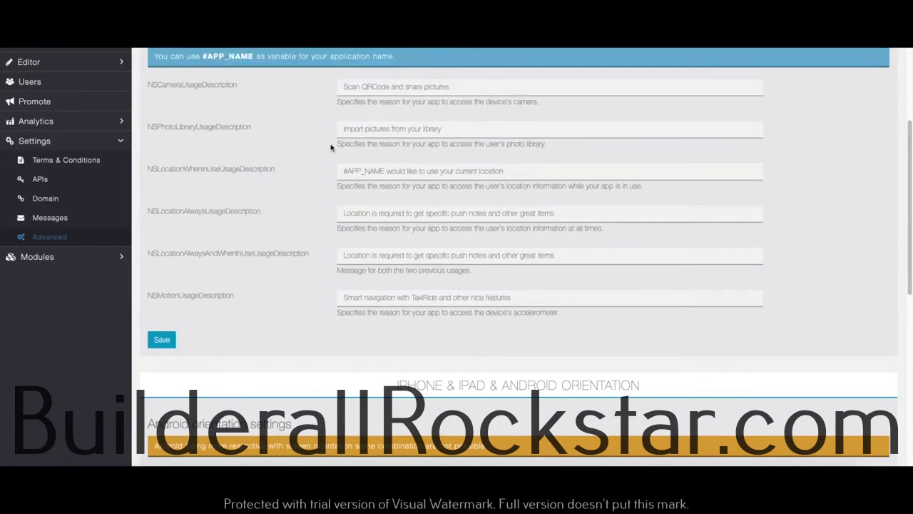
Examine the Android, iPhone and iPad screen orientation settings on the Advanced page
scroll(259, 164, down, 3)
scroll(343, 214, down, 5)
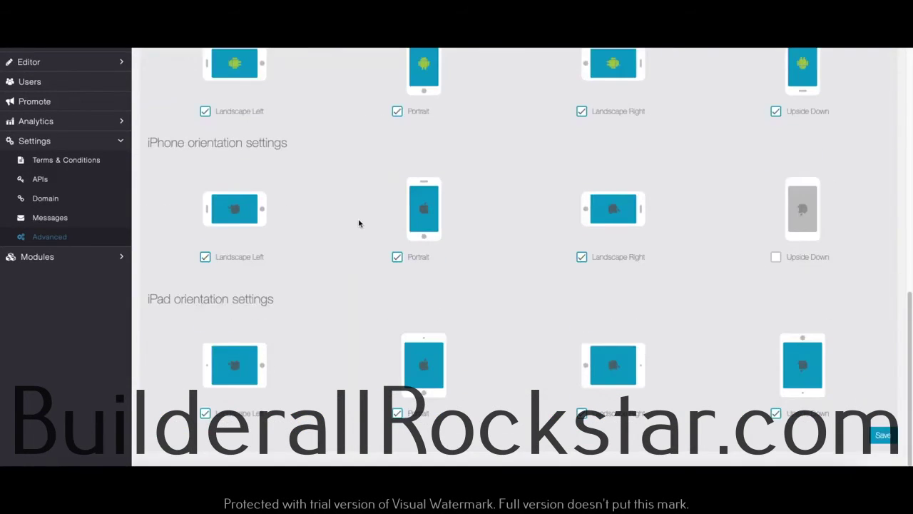
scroll(397, 223, up, 5)
scroll(347, 224, down, 3)
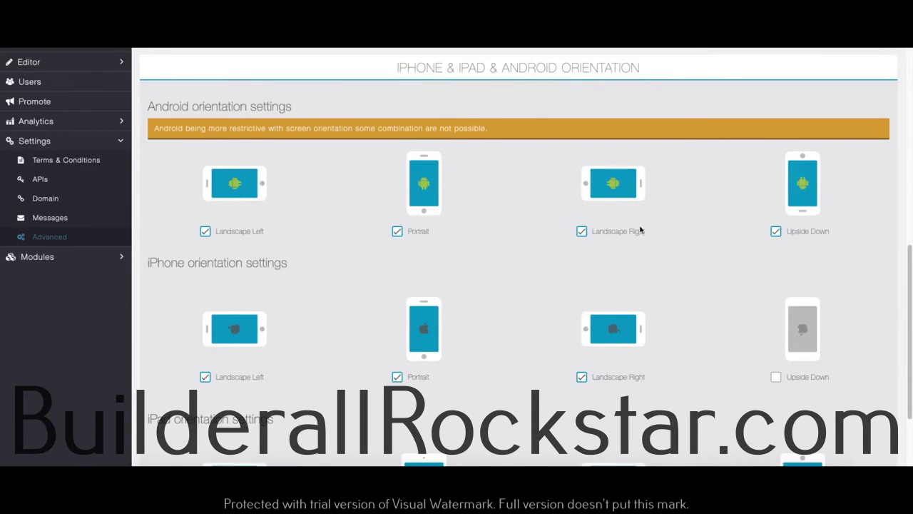
scroll(434, 263, down, 2)
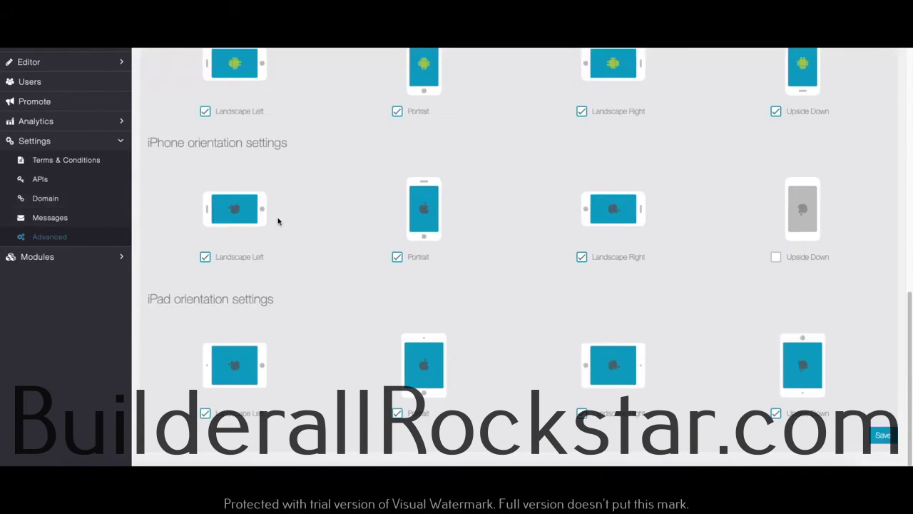
scroll(363, 345, up, 5)
scroll(699, 383, down, 5)
scroll(432, 245, up, 8)
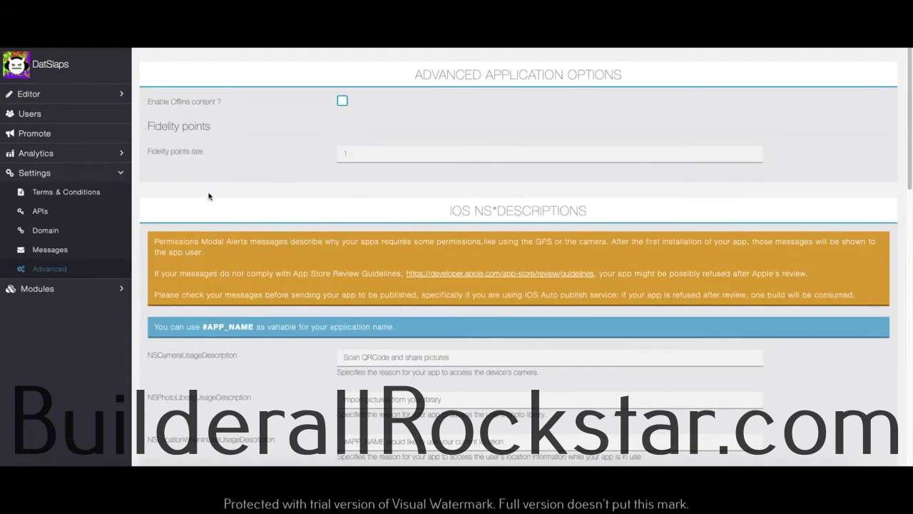